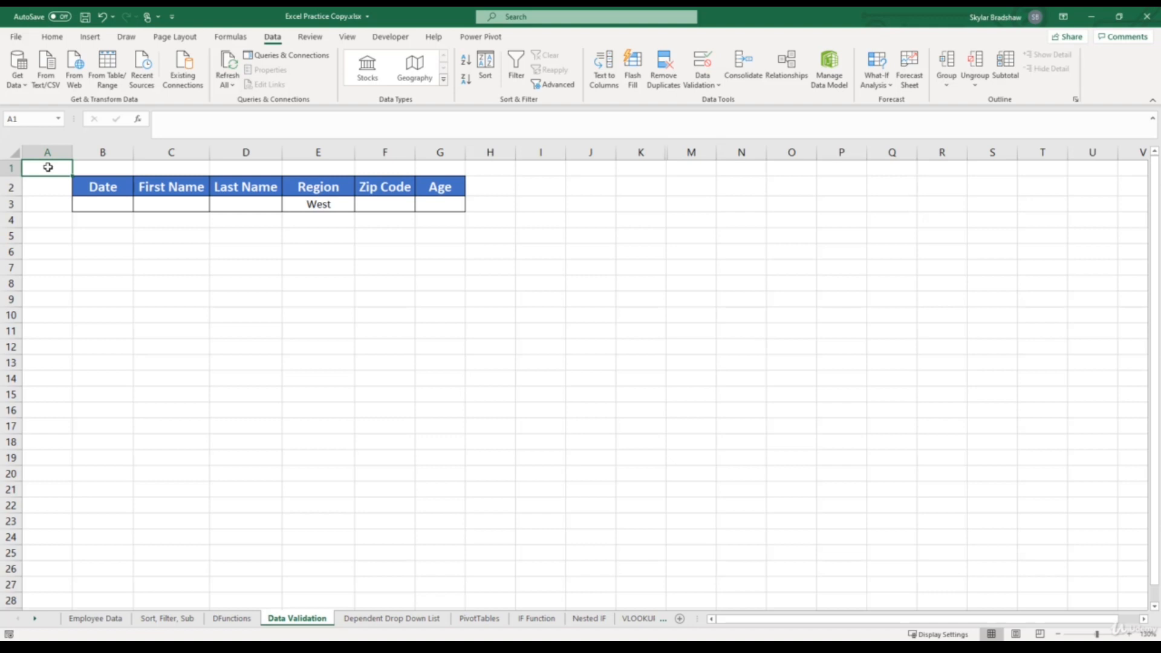
Add data validation to cell B3 under Date, allowing only dates between 1/1/2020 and 12/31/2021.
{"action": "left_click", "coordinate": [97, 203]}
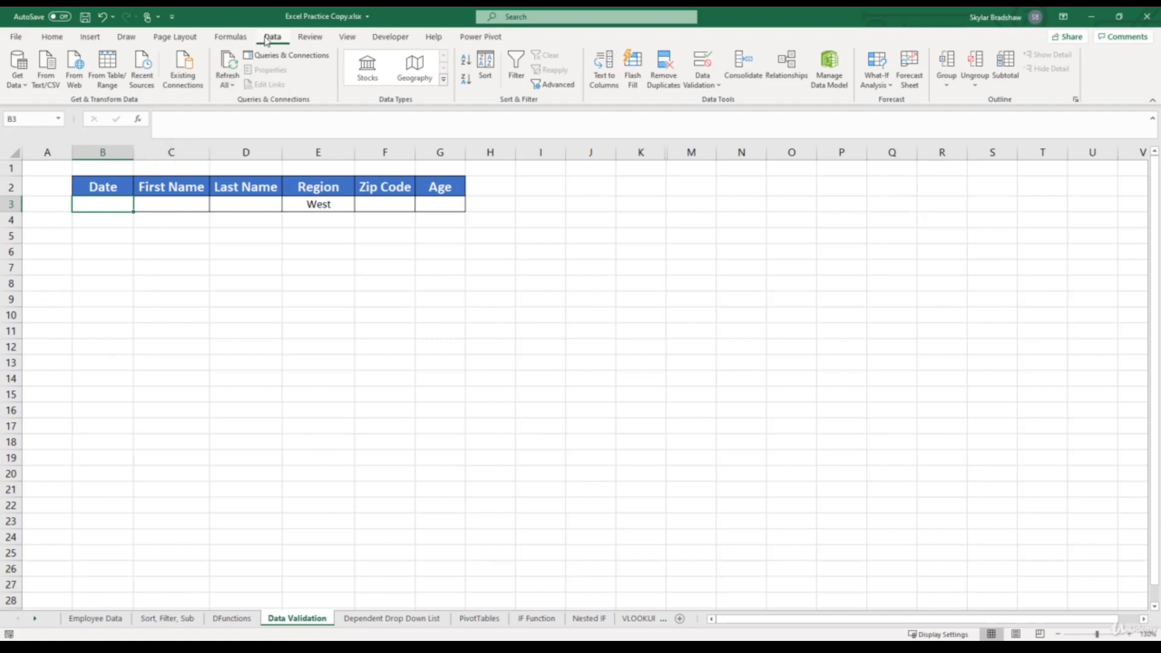
{"action": "left_click", "coordinate": [700, 60]}
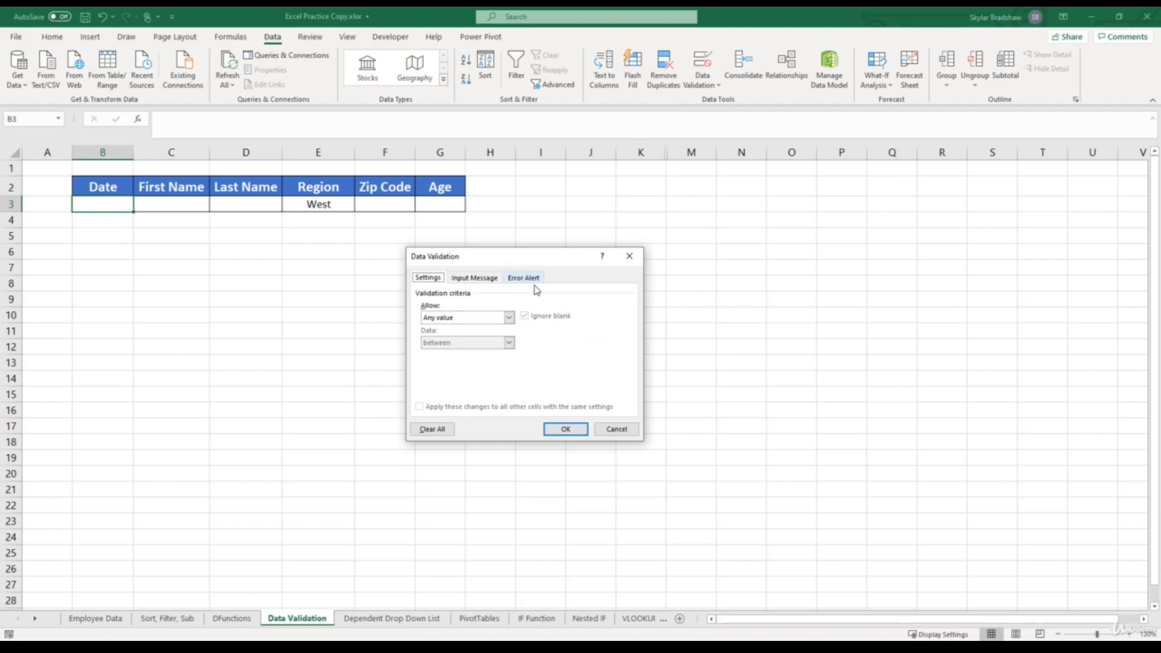
{"action": "left_click", "coordinate": [509, 317]}
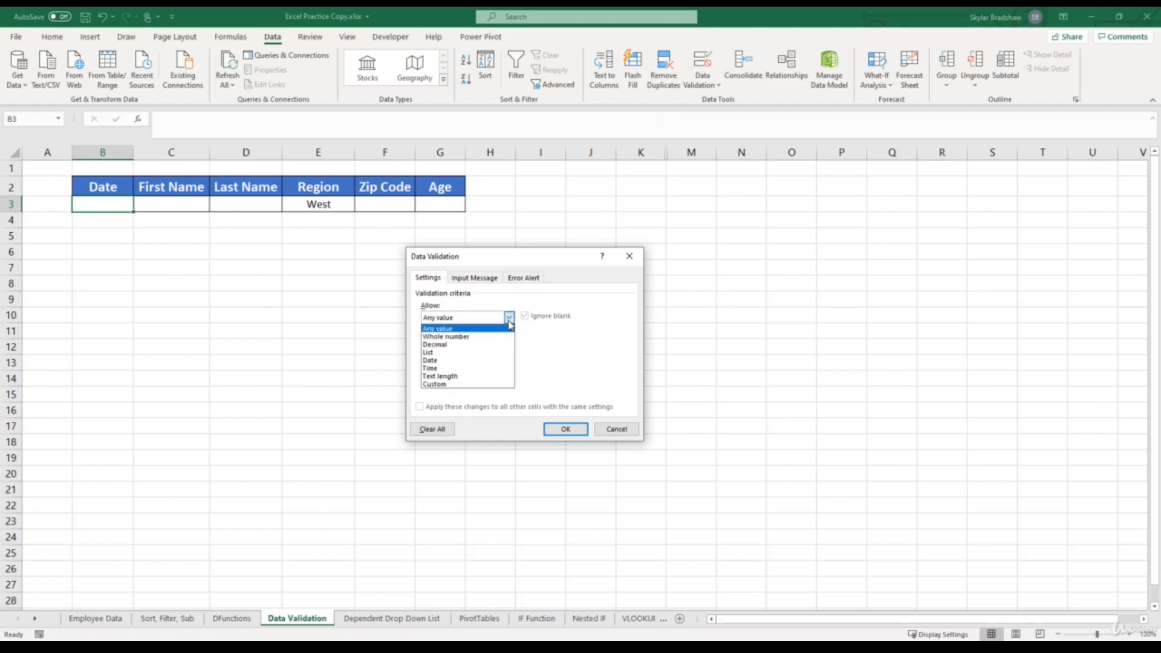
{"action": "left_click", "coordinate": [462, 360]}
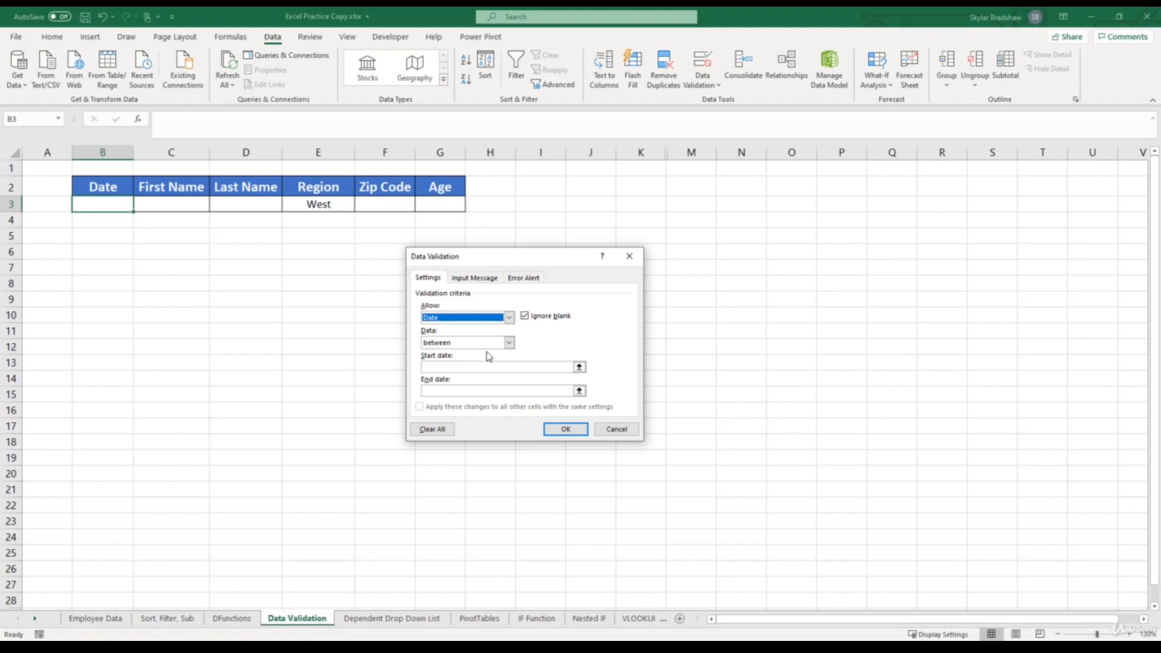
{"action": "left_click", "coordinate": [509, 343]}
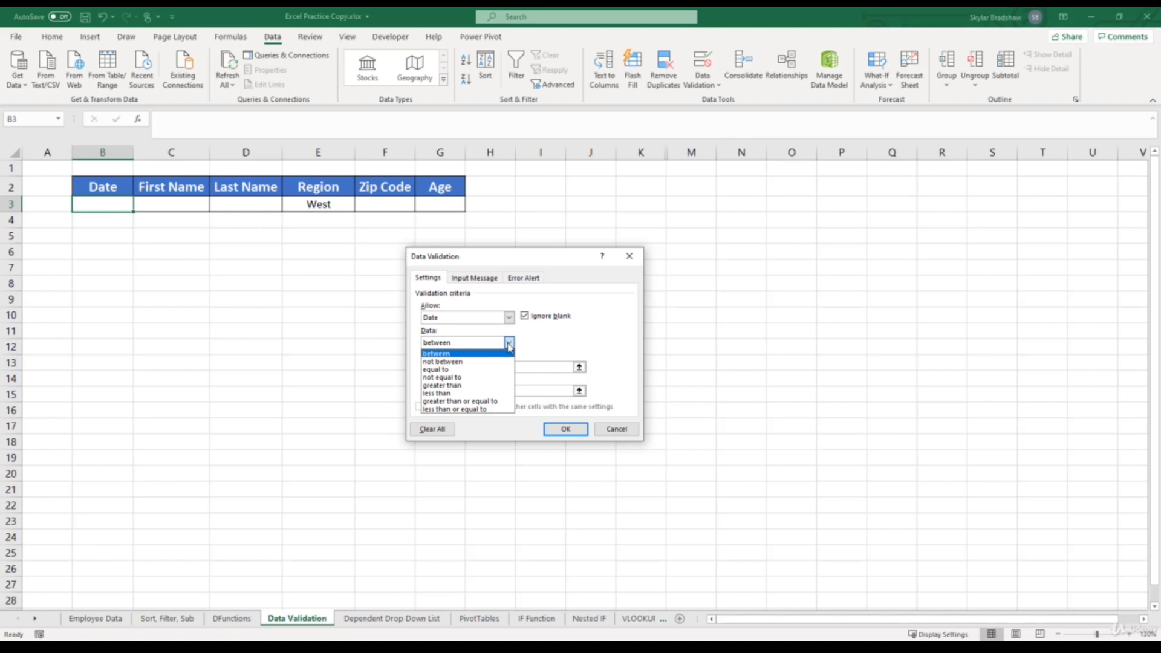
{"action": "left_click", "coordinate": [506, 354]}
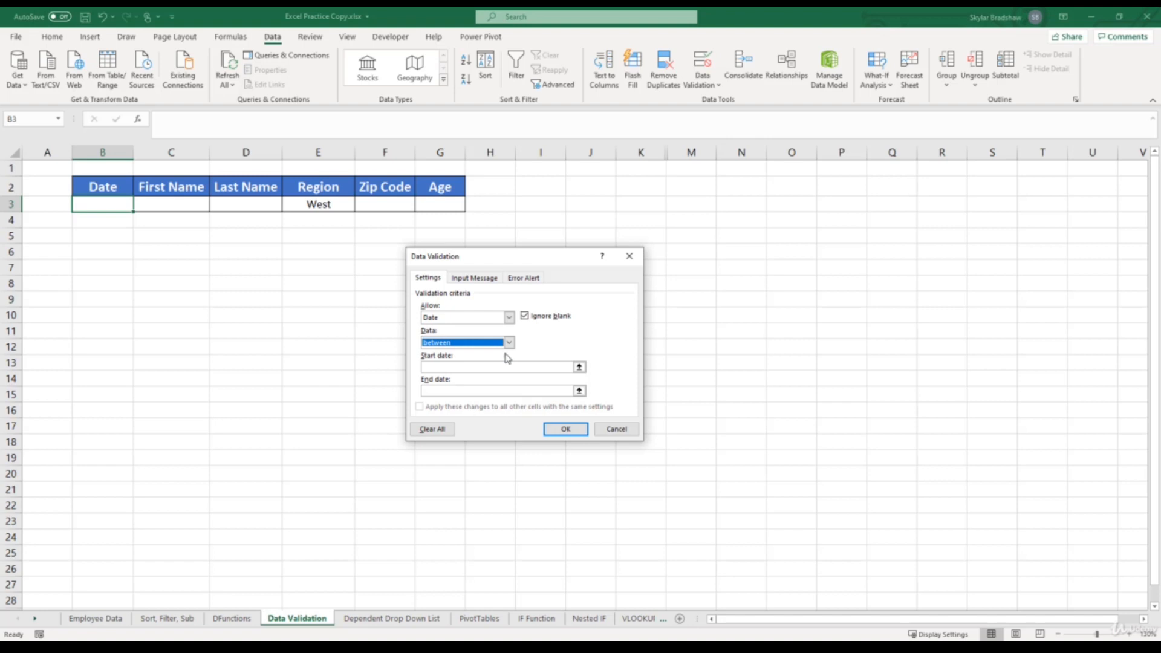
{"action": "left_click", "coordinate": [505, 366]}
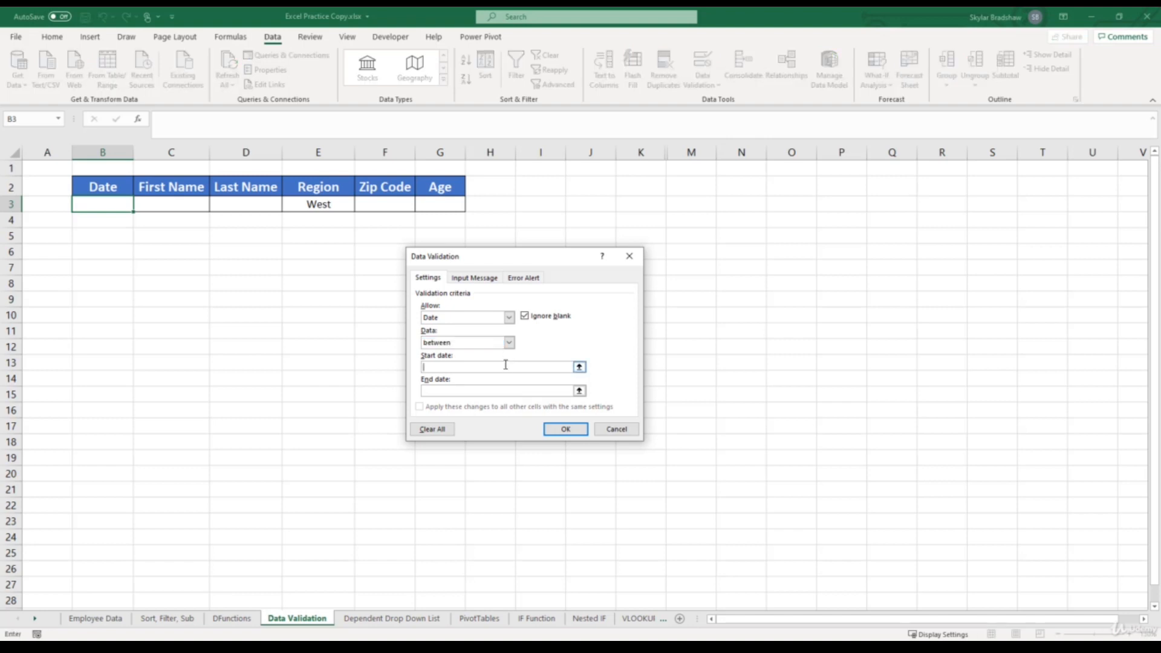
{"action": "type", "text": "1/1/2020"}
{"action": "key", "text": "Tab"}
{"action": "type", "text": "12/31/2021"}
{"action": "left_click", "coordinate": [557, 430]}
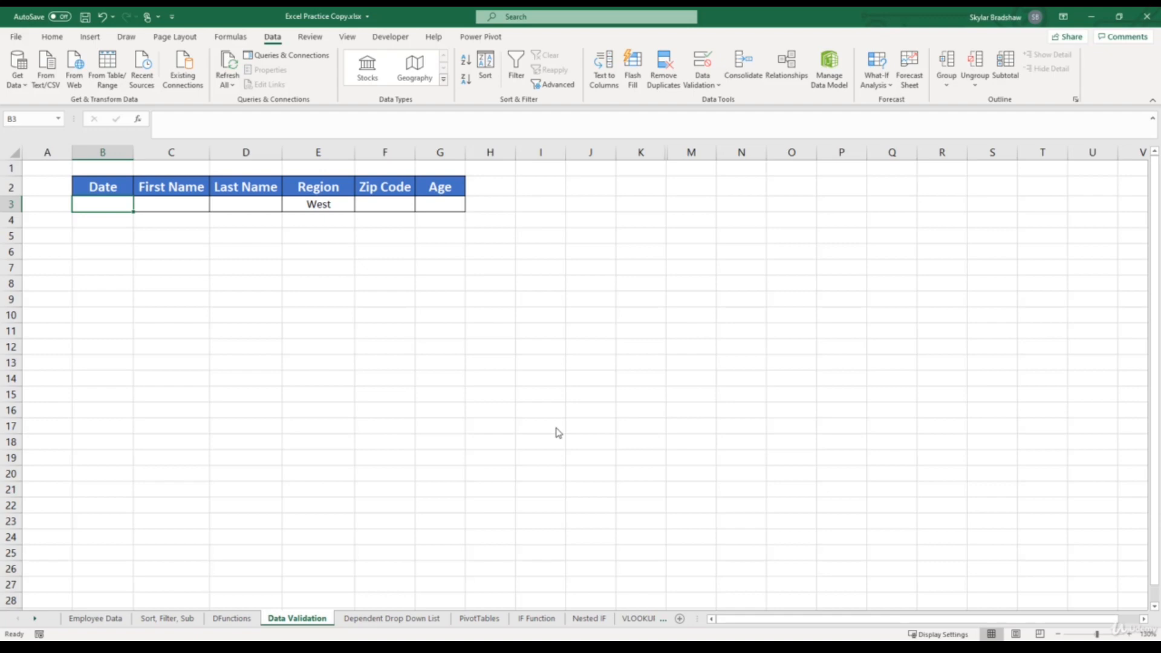
Test the date rule by trying to enter 5/25/2019 in cell B3, choosing to retry the entry.
{"action": "type", "text": "5/"}
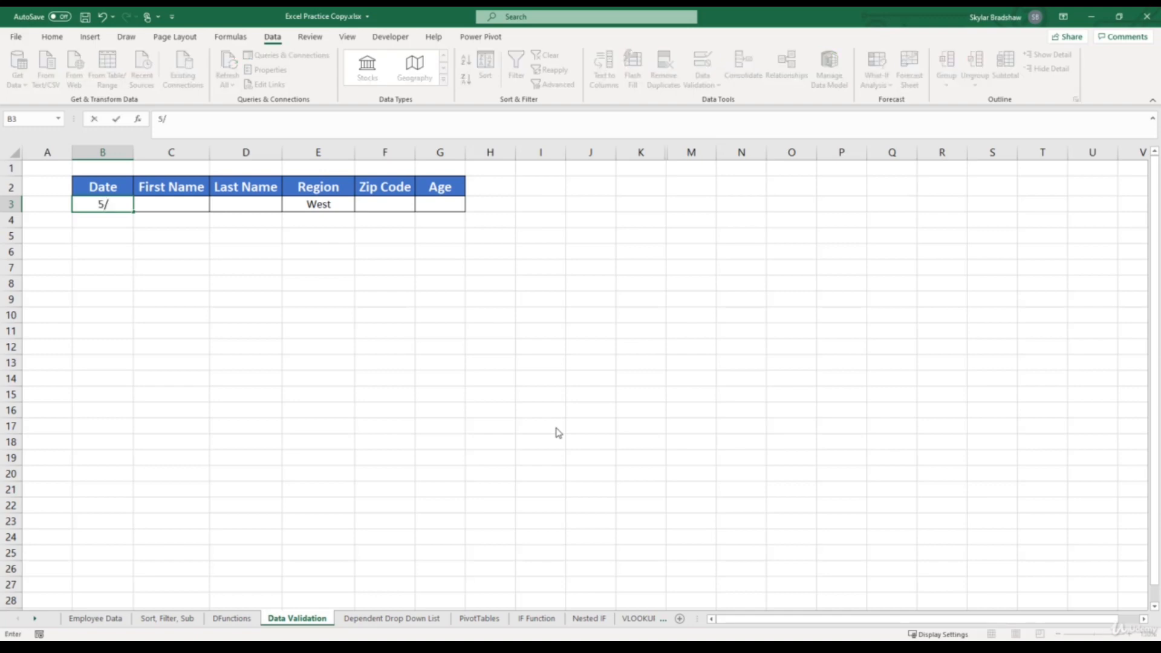
{"action": "type", "text": "25/2019"}
{"action": "key", "text": "Return"}
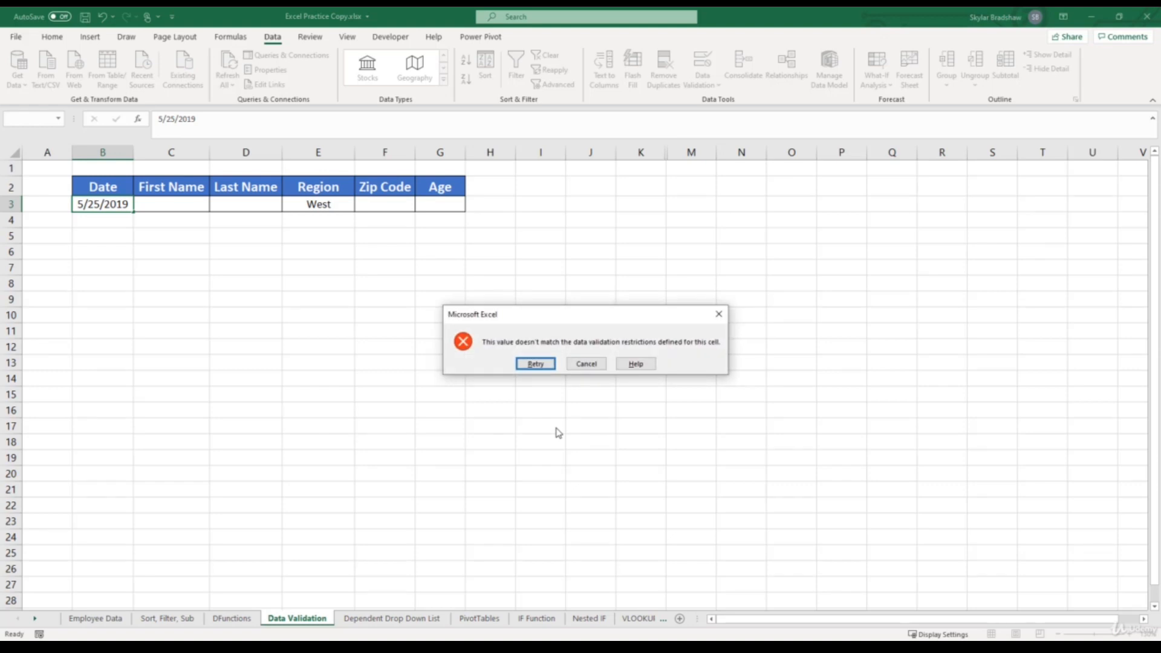
{"action": "left_click", "coordinate": [534, 364]}
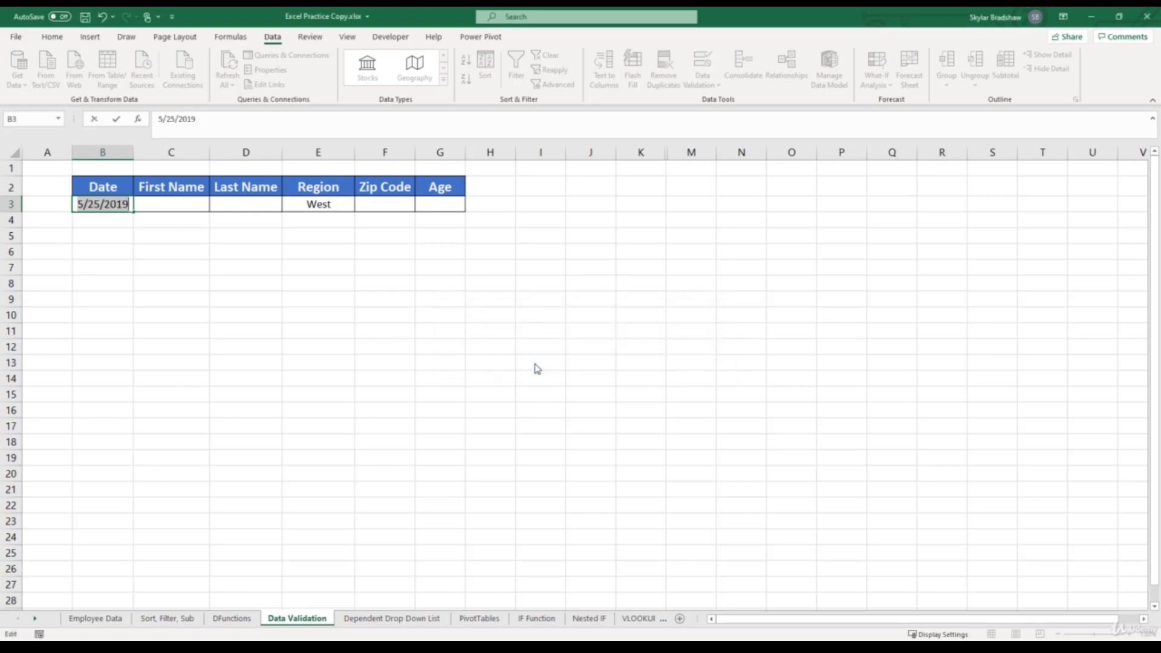
Enter the date 4/19/2021 in cell B3.
{"action": "type", "text": "4/"}
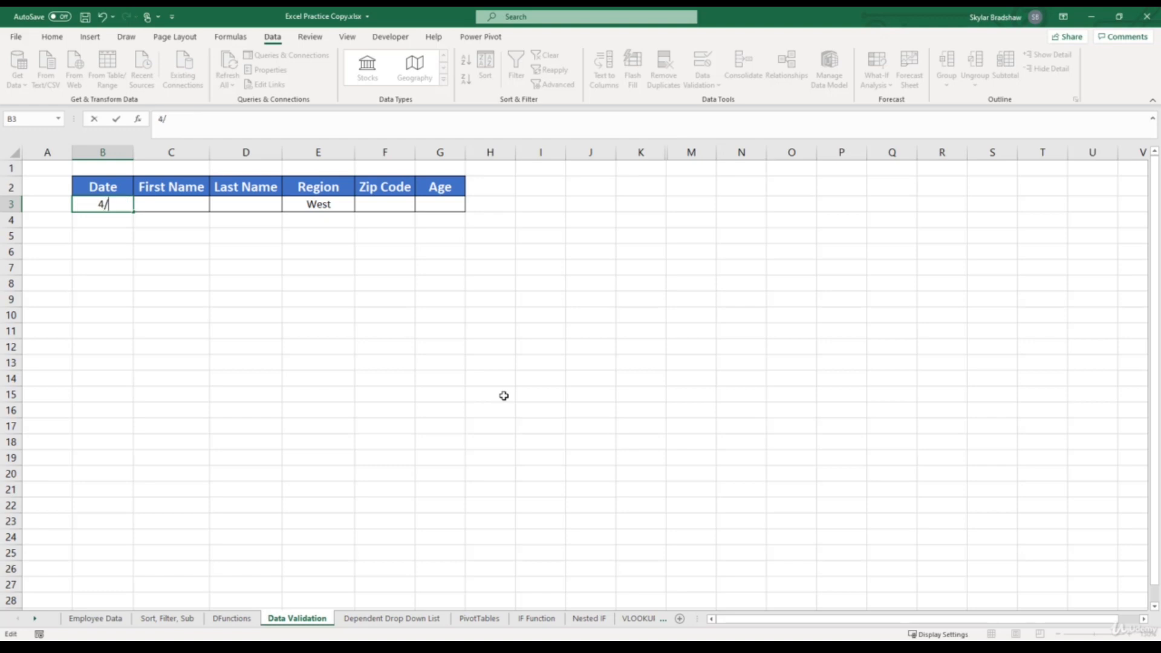
{"action": "type", "text": "19/2021"}
{"action": "key", "text": "Return"}
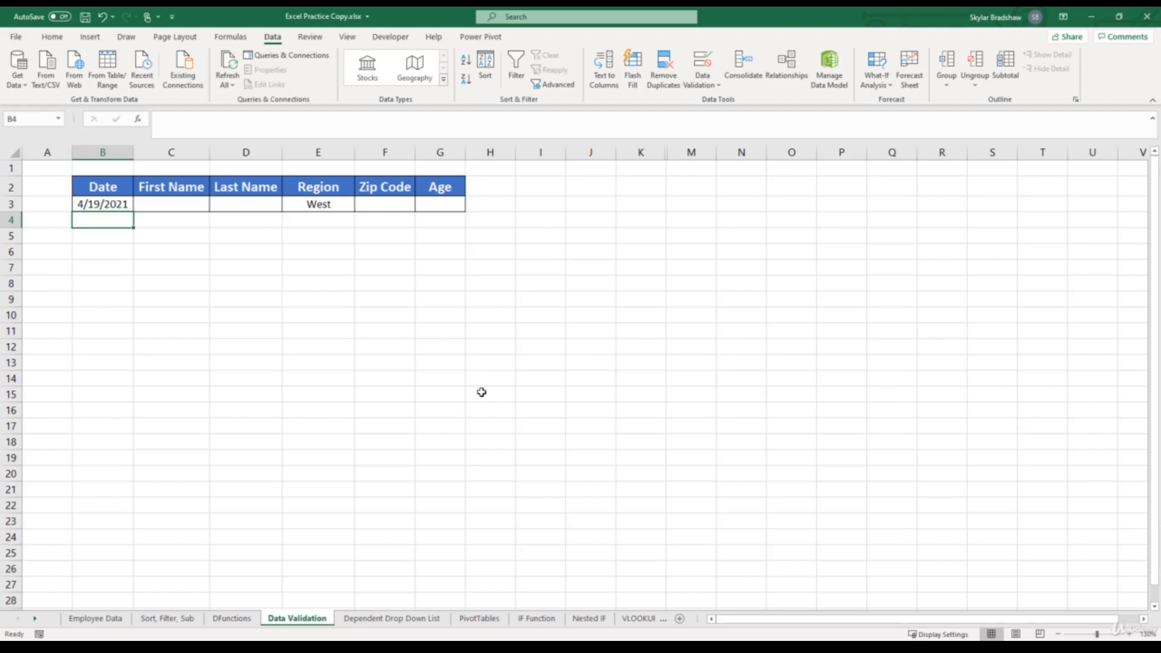
Add data validation to cell F3 under Zip Code, requiring a text length equal to 5.
{"action": "left_click", "coordinate": [388, 204]}
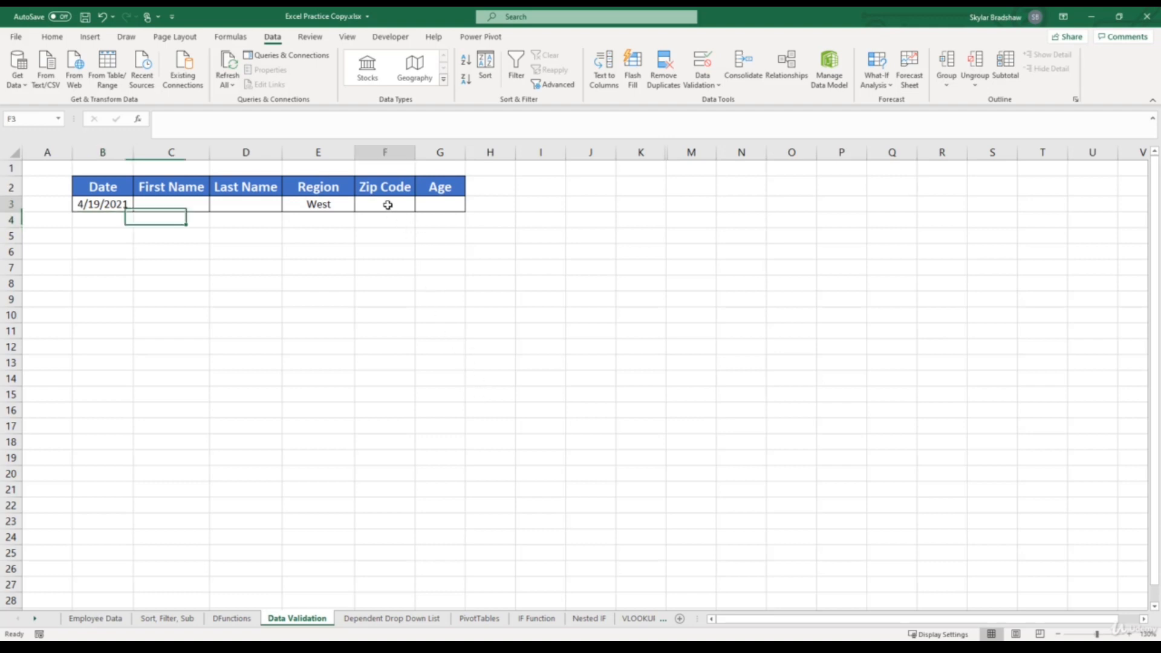
{"action": "left_click", "coordinate": [701, 68]}
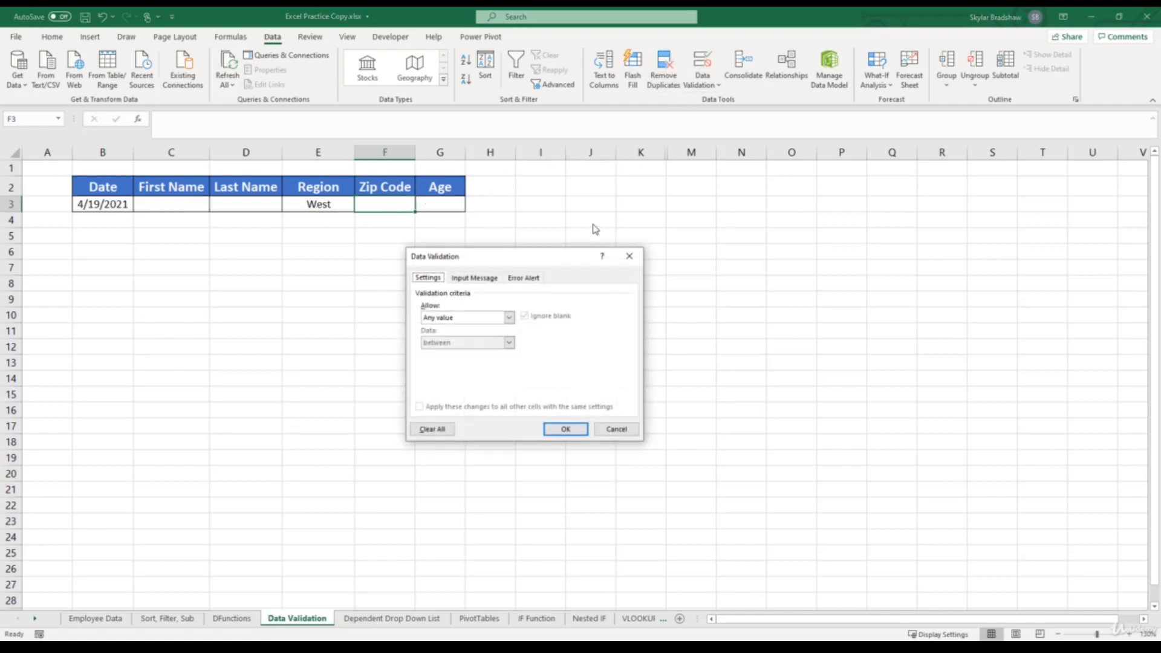
{"action": "left_click", "coordinate": [509, 318]}
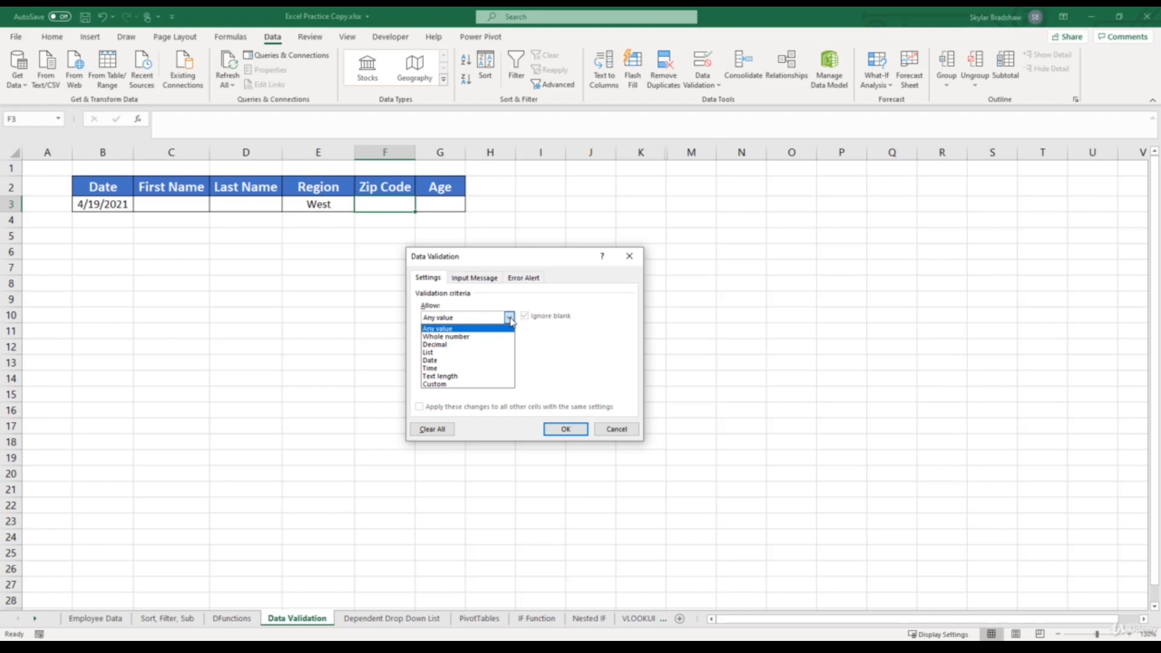
{"action": "left_click", "coordinate": [464, 376]}
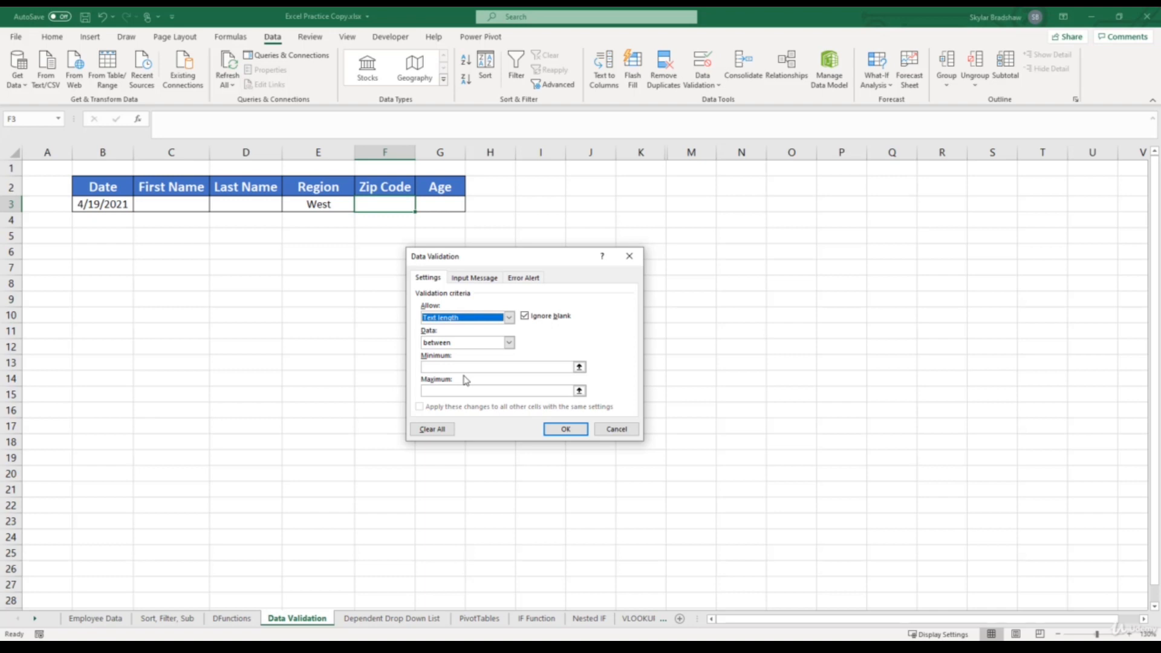
{"action": "left_click", "coordinate": [509, 343]}
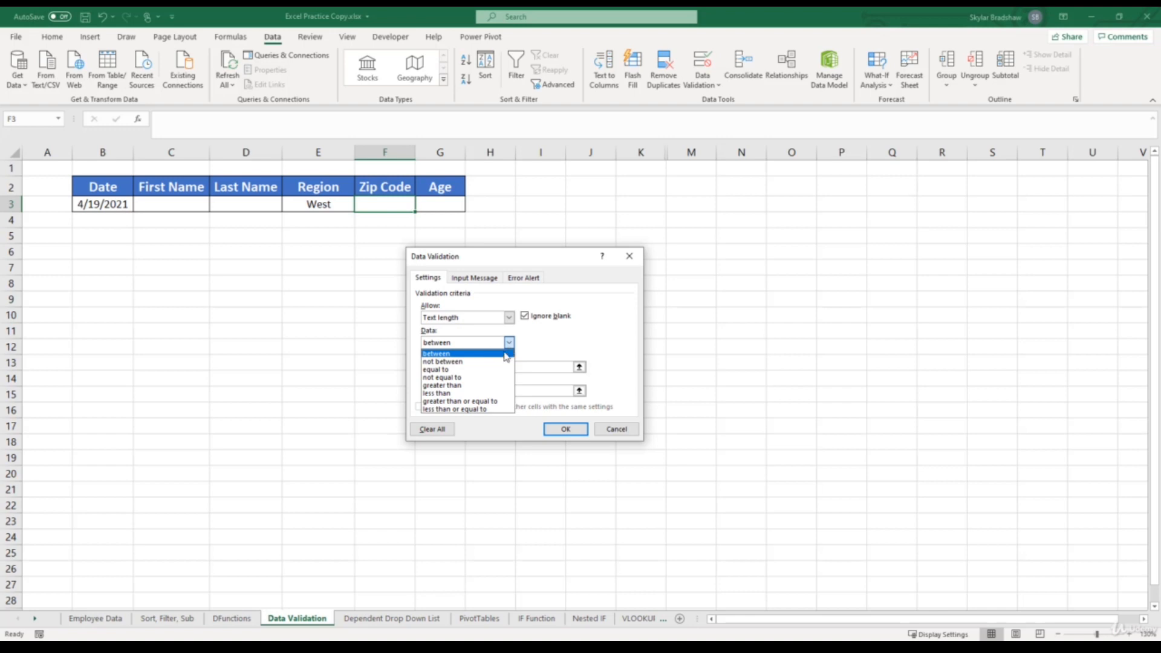
{"action": "left_click", "coordinate": [491, 370]}
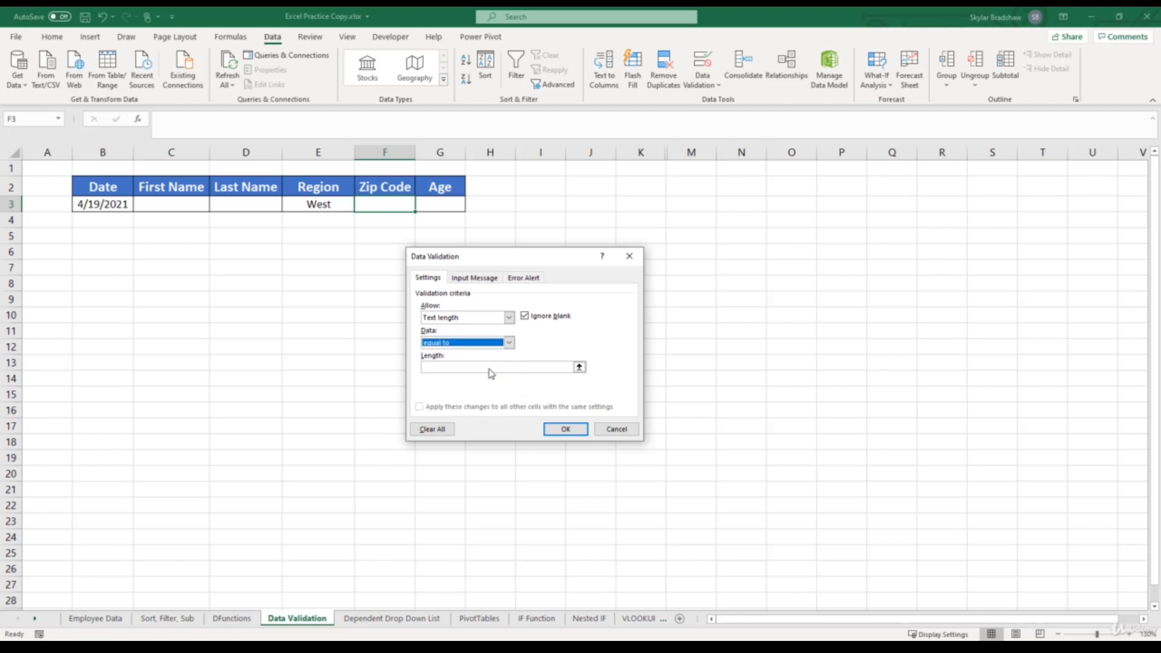
{"action": "left_click", "coordinate": [490, 368]}
{"action": "type", "text": "5"}
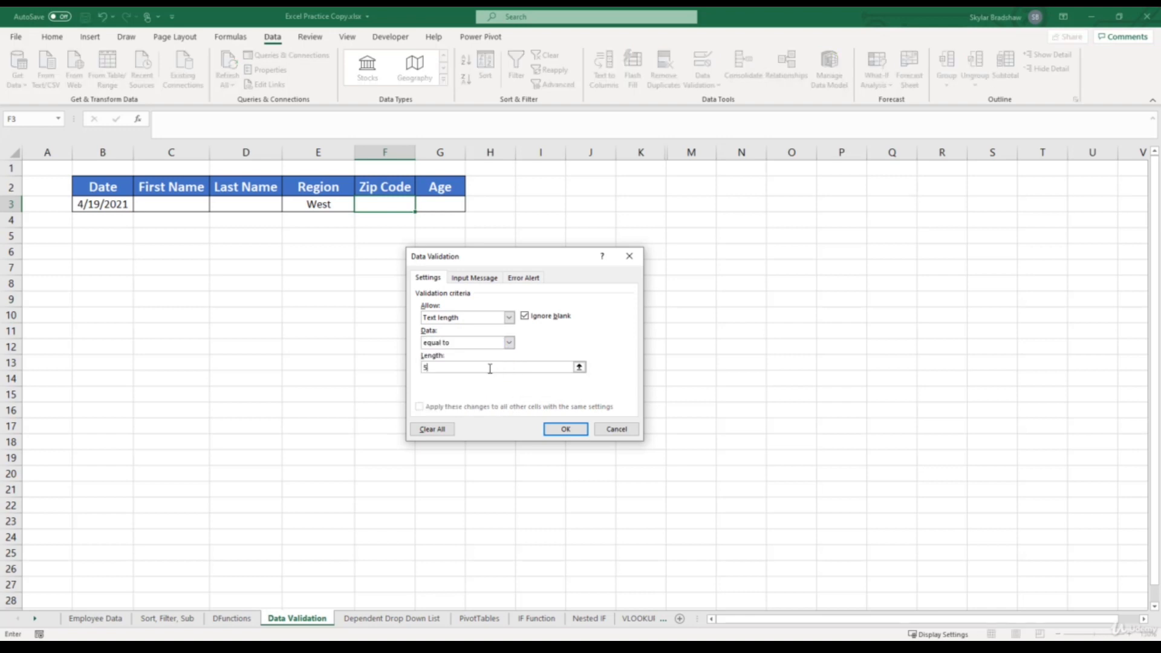
{"action": "left_click", "coordinate": [560, 429]}
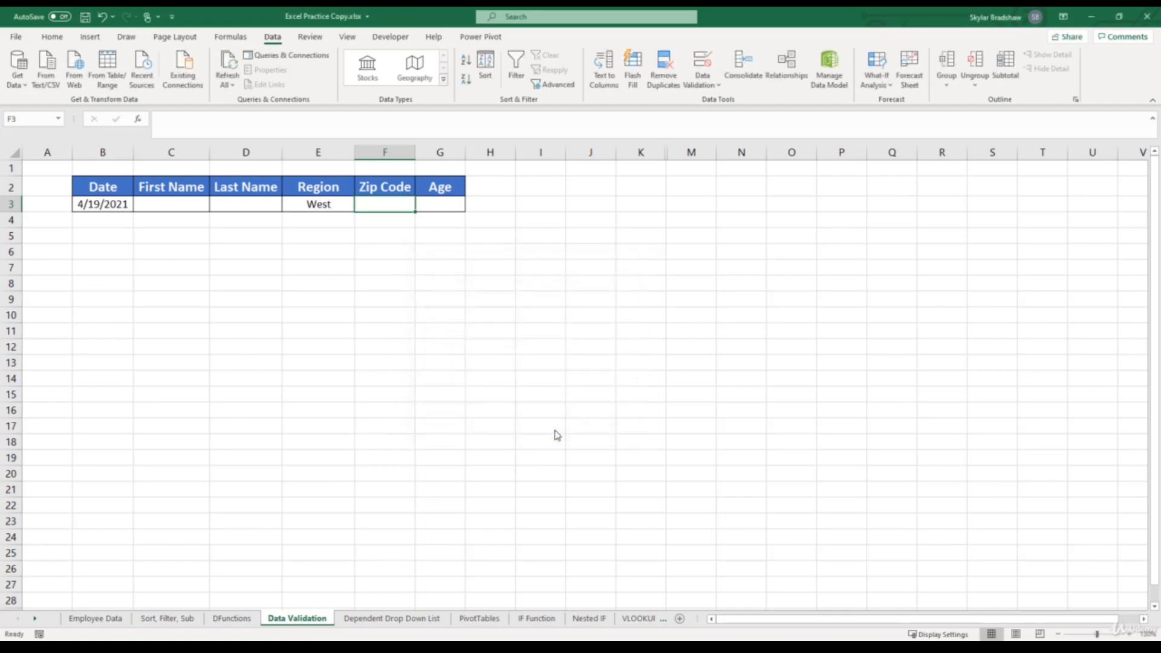
Enter 78542 in the Zip Code cell F3.
{"action": "type", "text": "78542"}
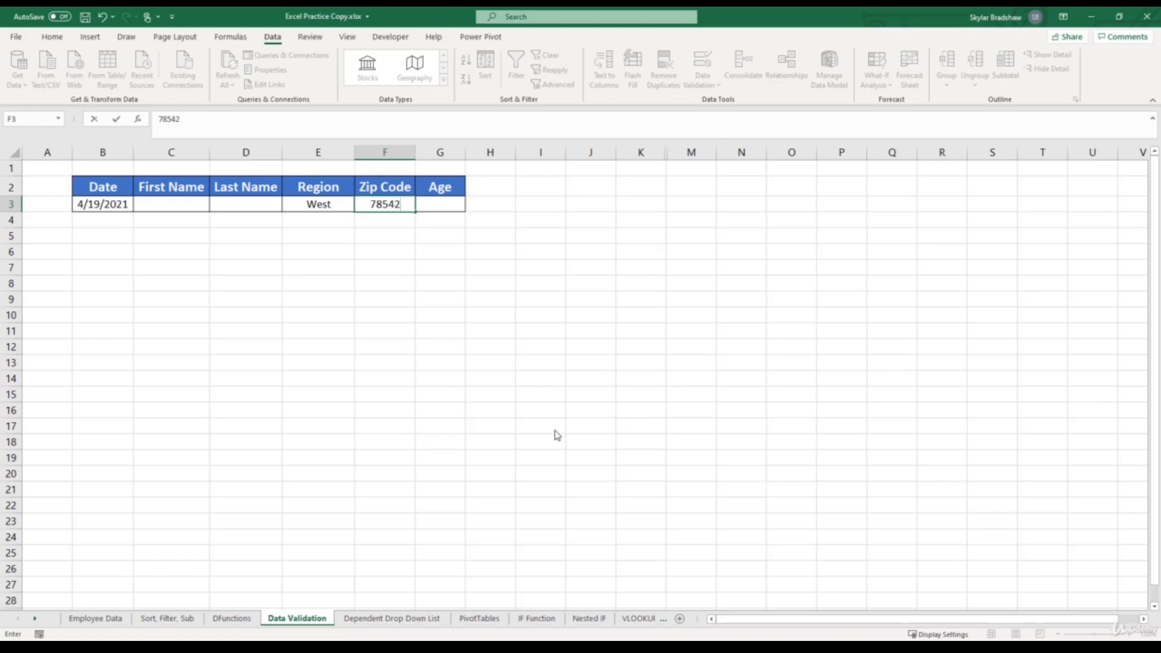
{"action": "key", "text": "Return"}
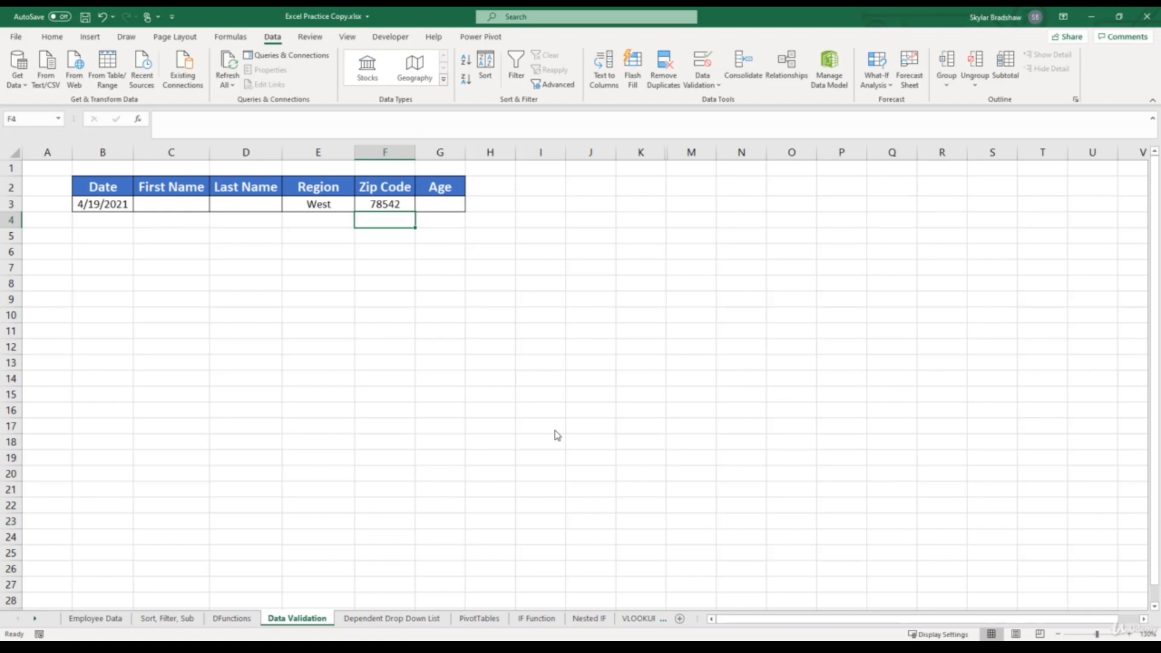
Test the length rule by trying to replace the Zip Code in F3 with 784569, cancelling the entry.
{"action": "key", "text": "Up"}
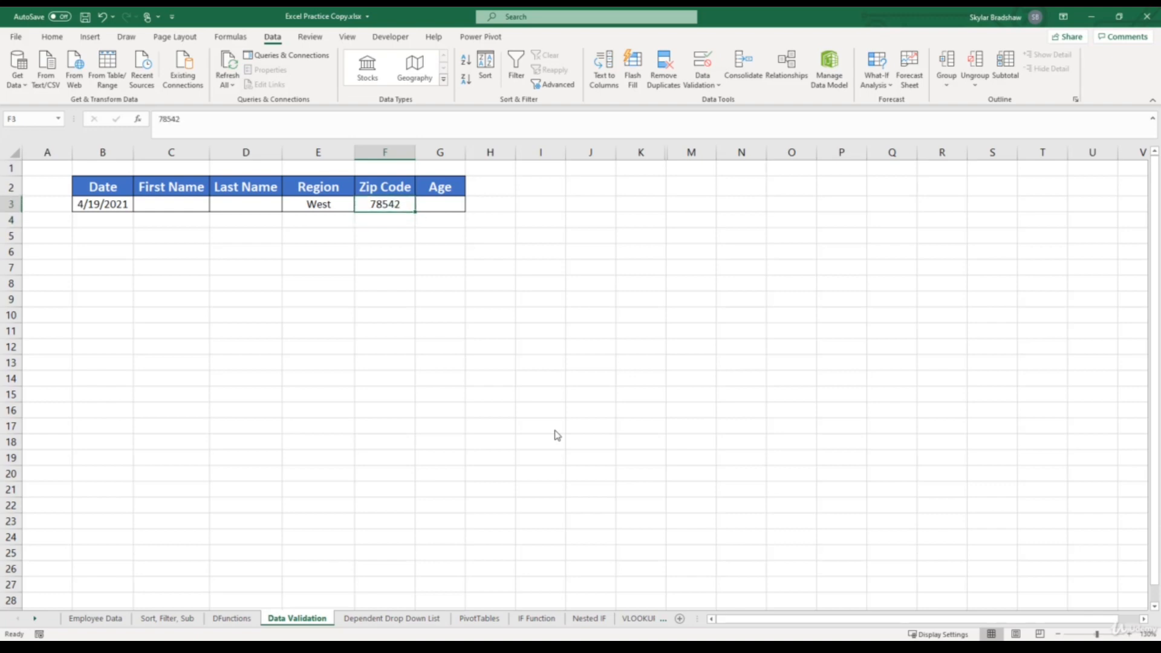
{"action": "type", "text": "784569"}
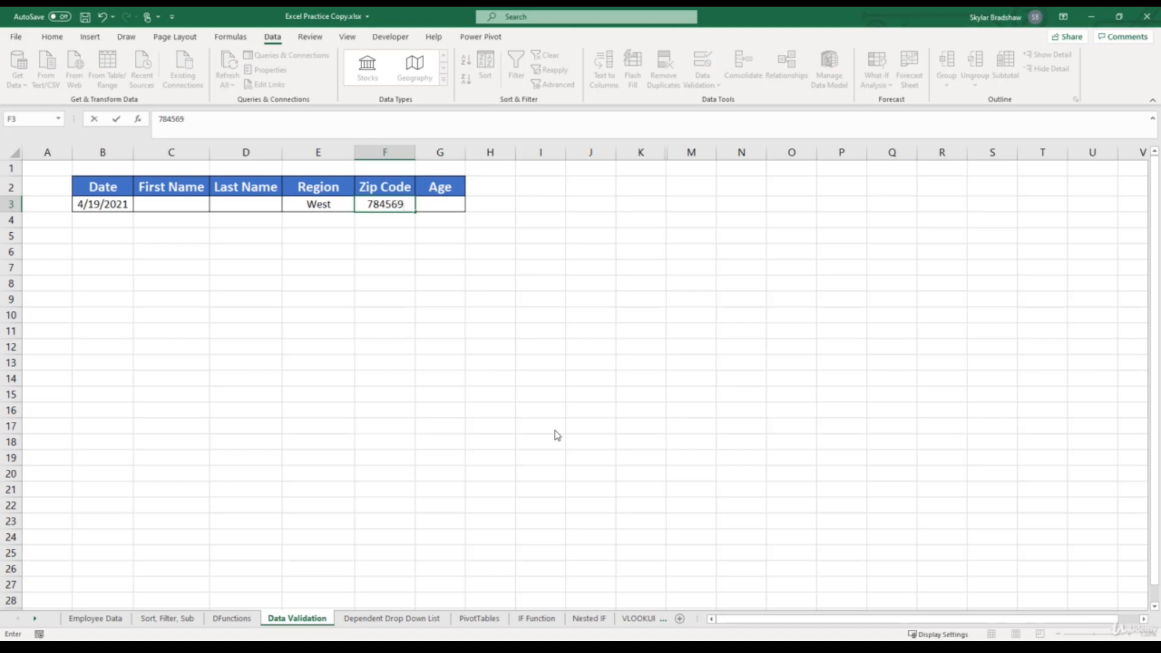
{"action": "key", "text": "Return"}
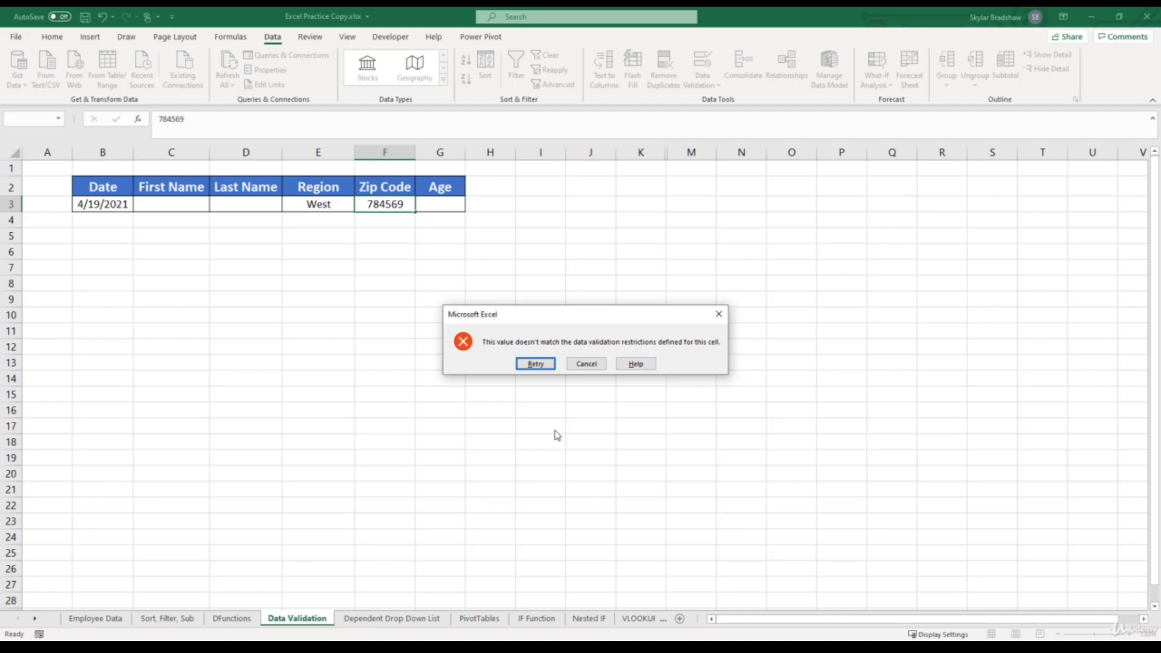
{"action": "left_click", "coordinate": [581, 364]}
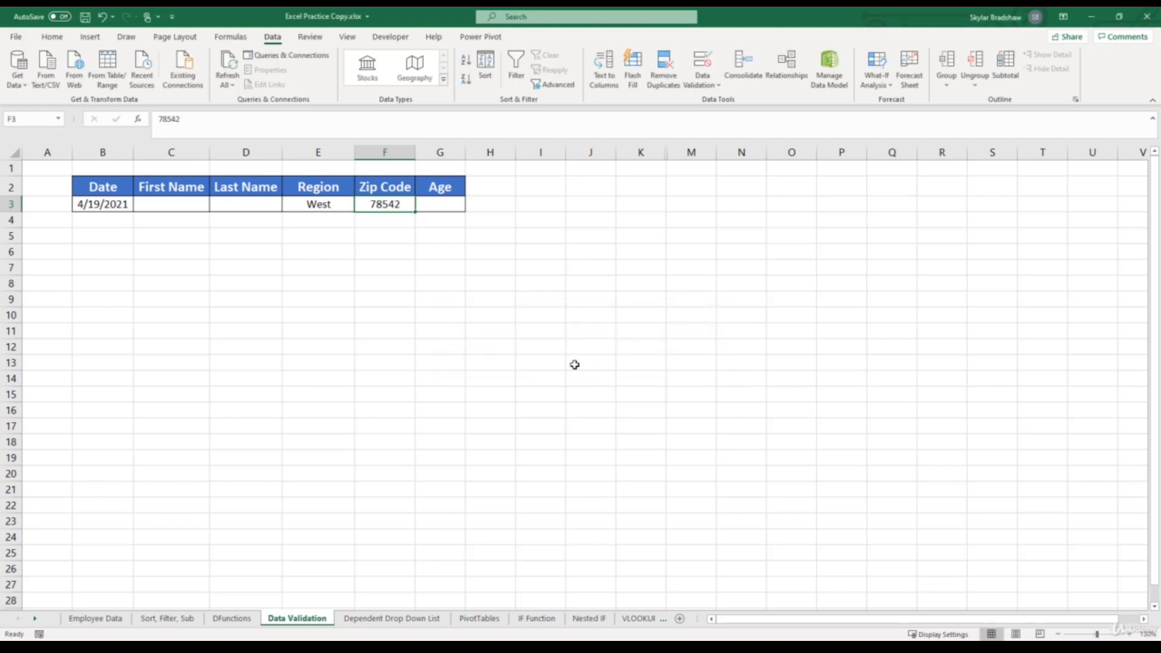
Add data validation to cell G3 under Age, allowing only whole numbers greater than or equal to 18.
{"action": "left_click", "coordinate": [443, 206]}
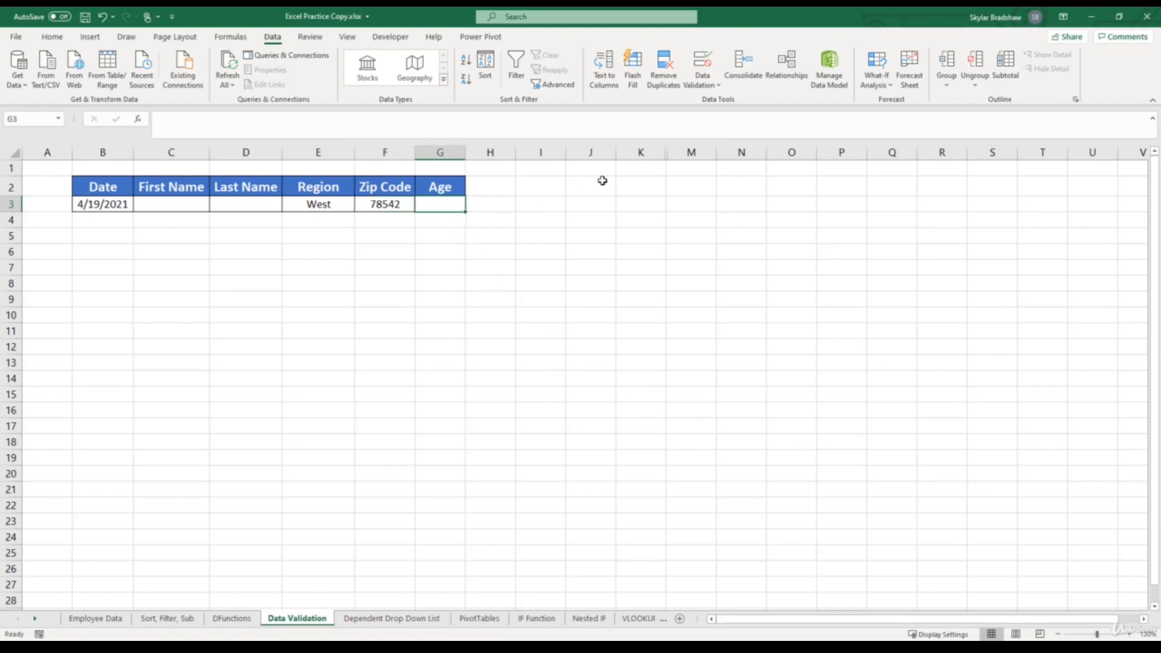
{"action": "left_click", "coordinate": [701, 61]}
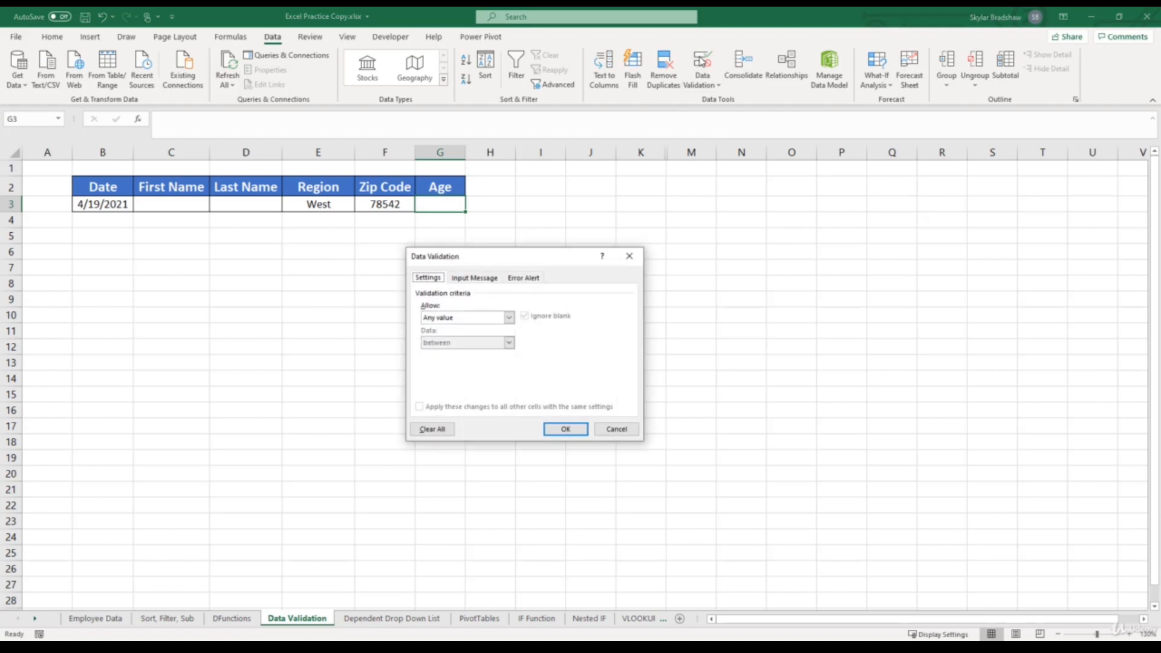
{"action": "left_click", "coordinate": [509, 318]}
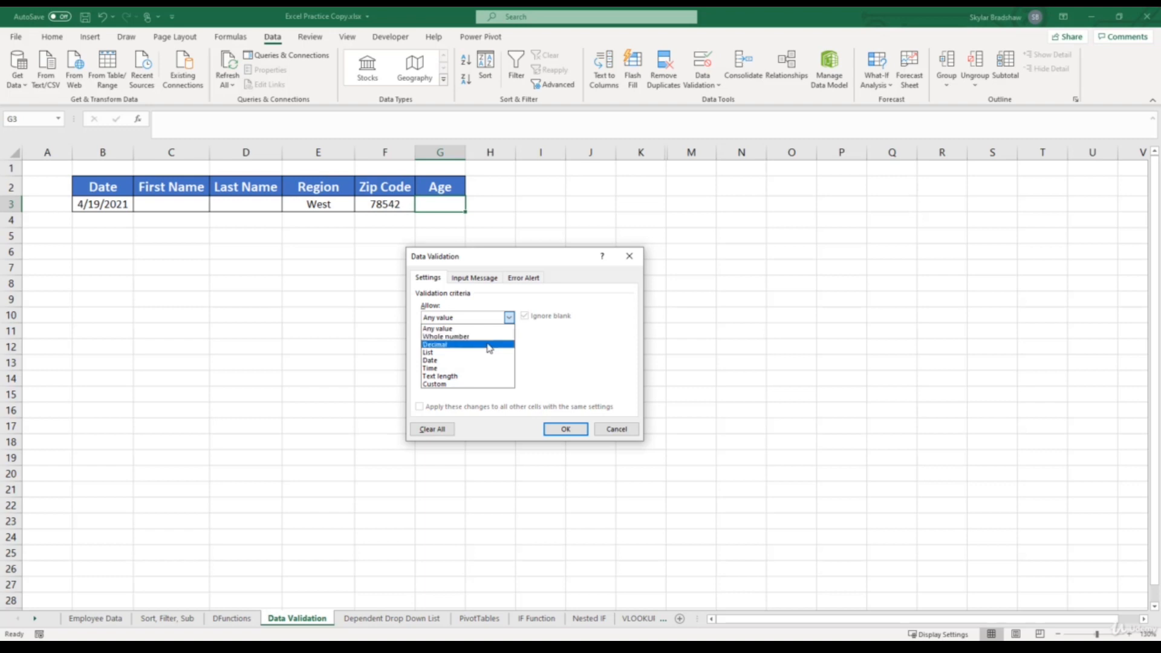
{"action": "left_click", "coordinate": [489, 337]}
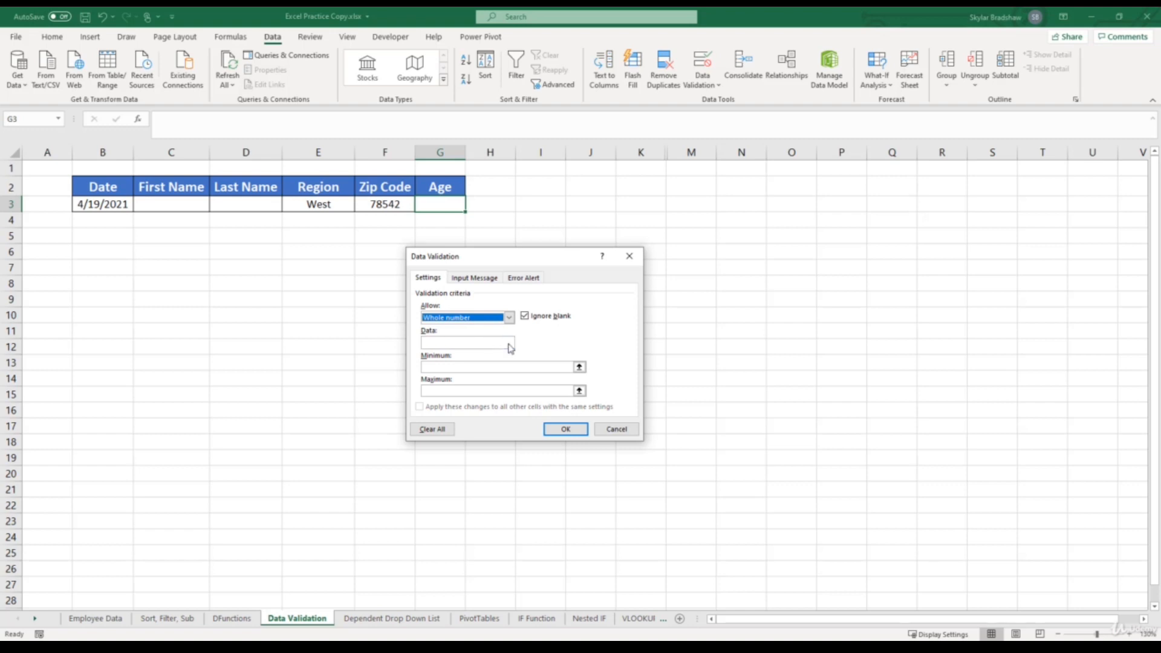
{"action": "left_click", "coordinate": [509, 343]}
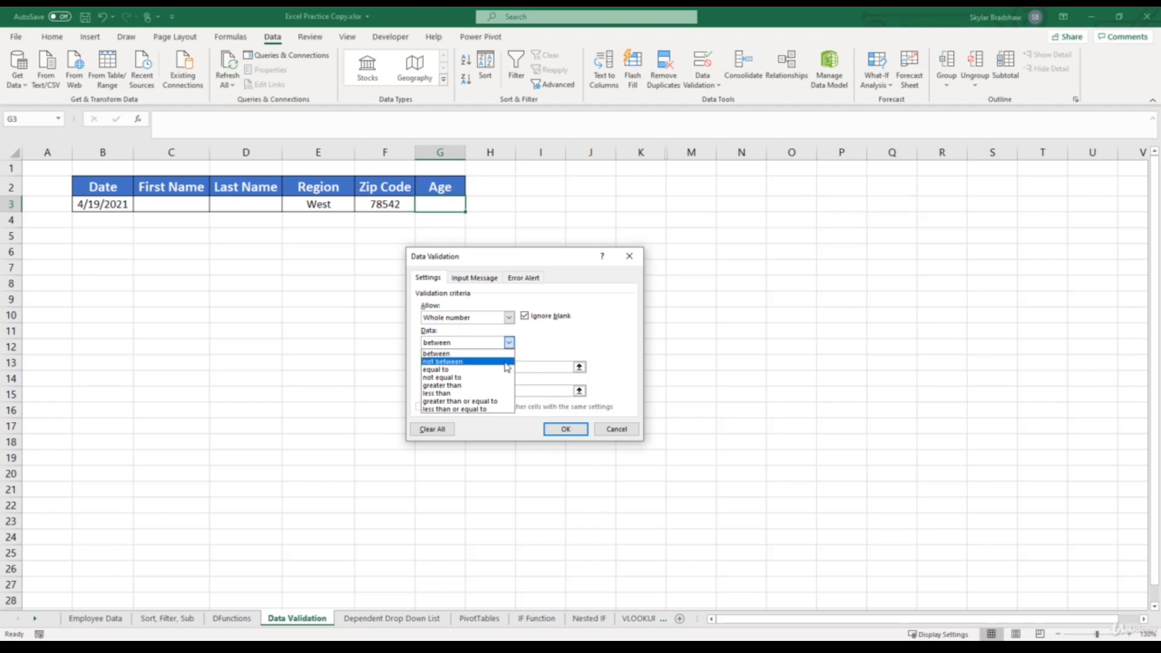
{"action": "left_click", "coordinate": [497, 402]}
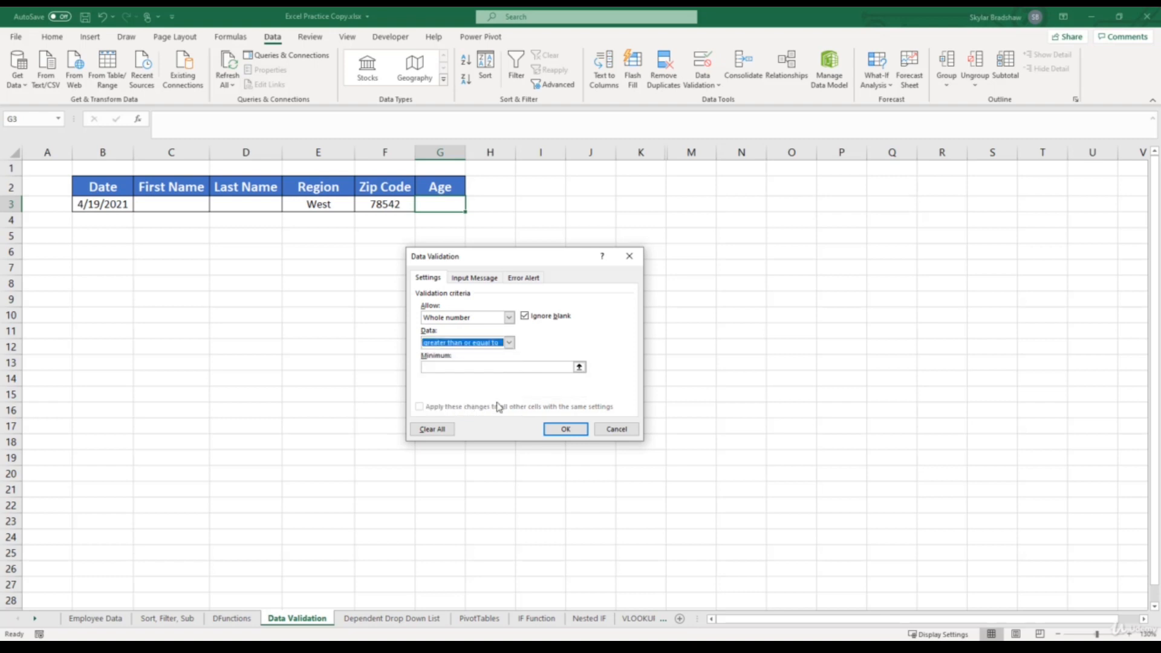
{"action": "left_click", "coordinate": [497, 367]}
{"action": "type", "text": "18"}
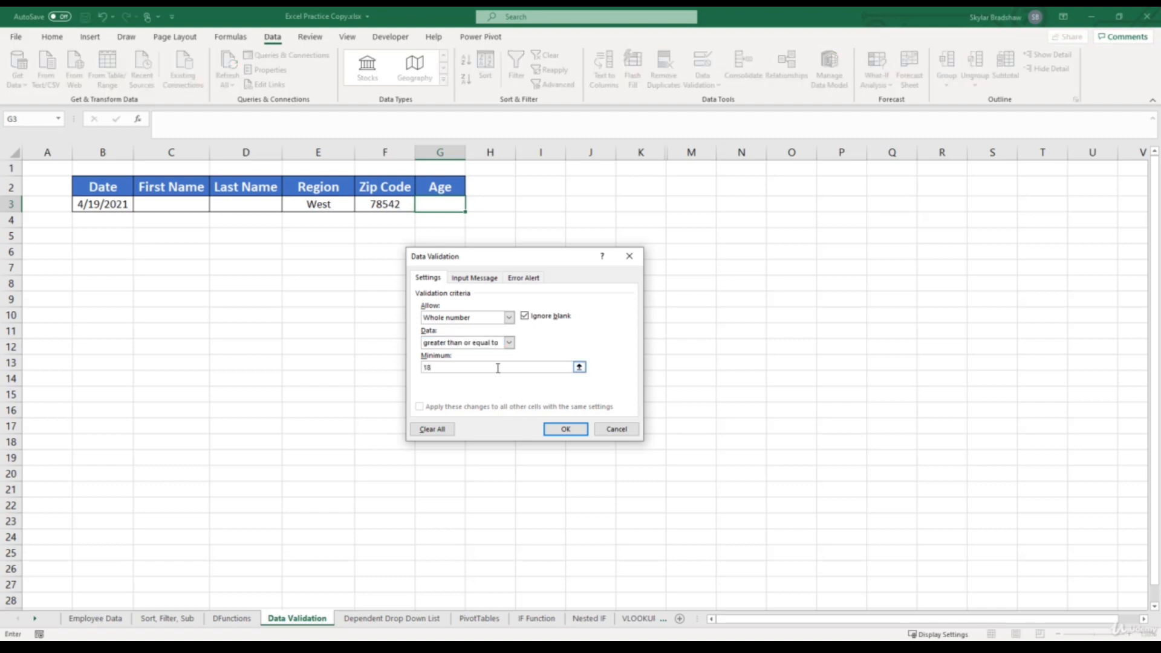
{"action": "left_click", "coordinate": [562, 429]}
Test the minimum age rule by entering 19 in the Age cell G3 and replacing it with 18.
{"action": "type", "text": "19"}
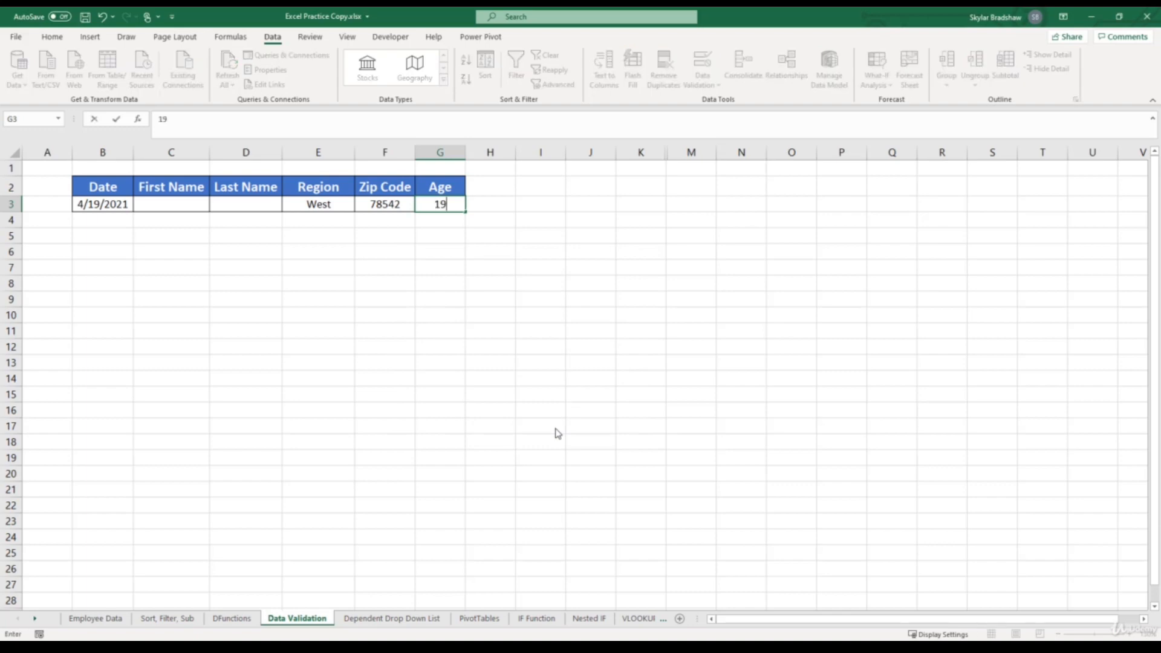
{"action": "key", "text": "Return"}
{"action": "key", "text": "Up"}
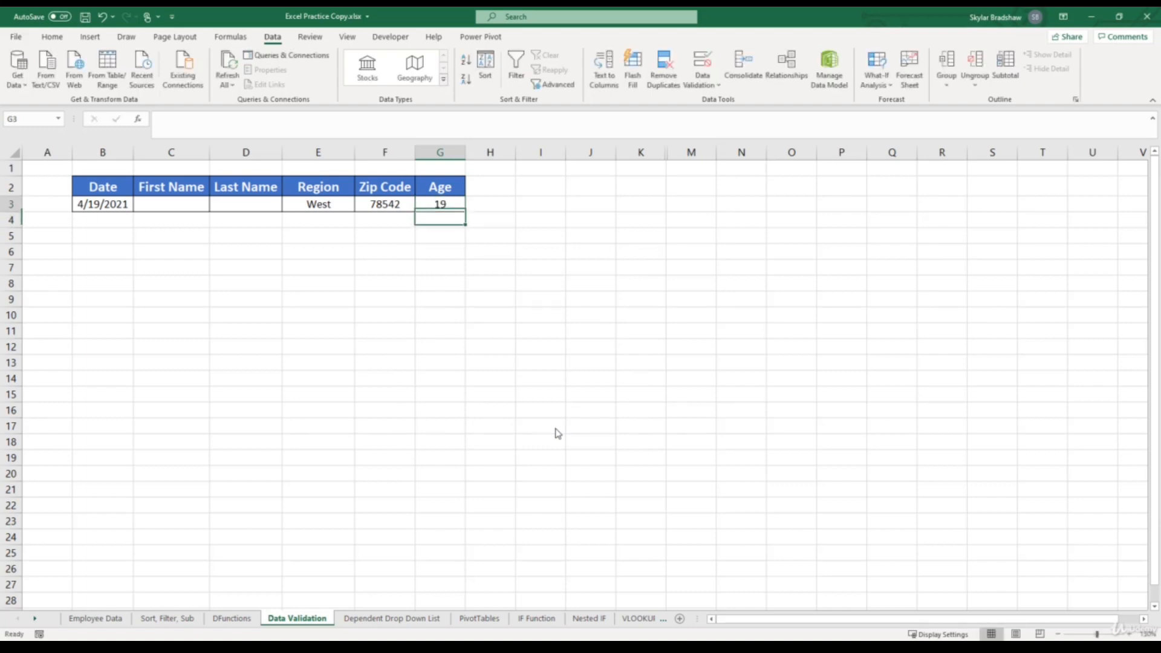
{"action": "type", "text": "18"}
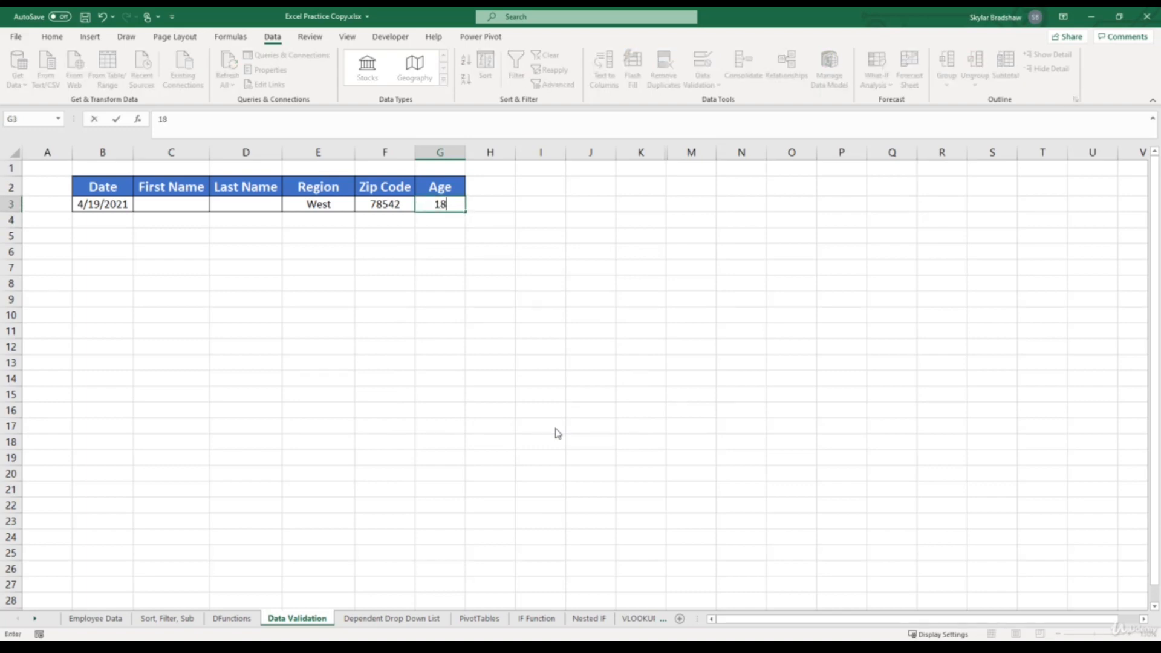
{"action": "key", "text": "Return"}
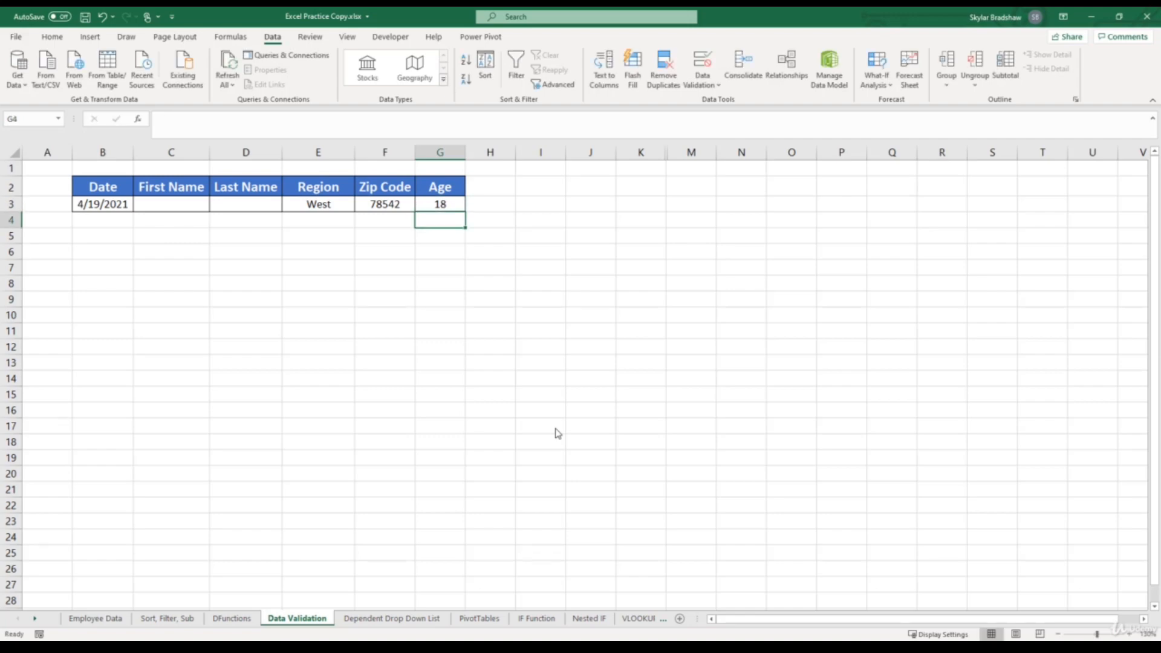
Test the minimum age rule by trying to replace the Age in G3 with 17, cancelling the entry.
{"action": "key", "text": "Up"}
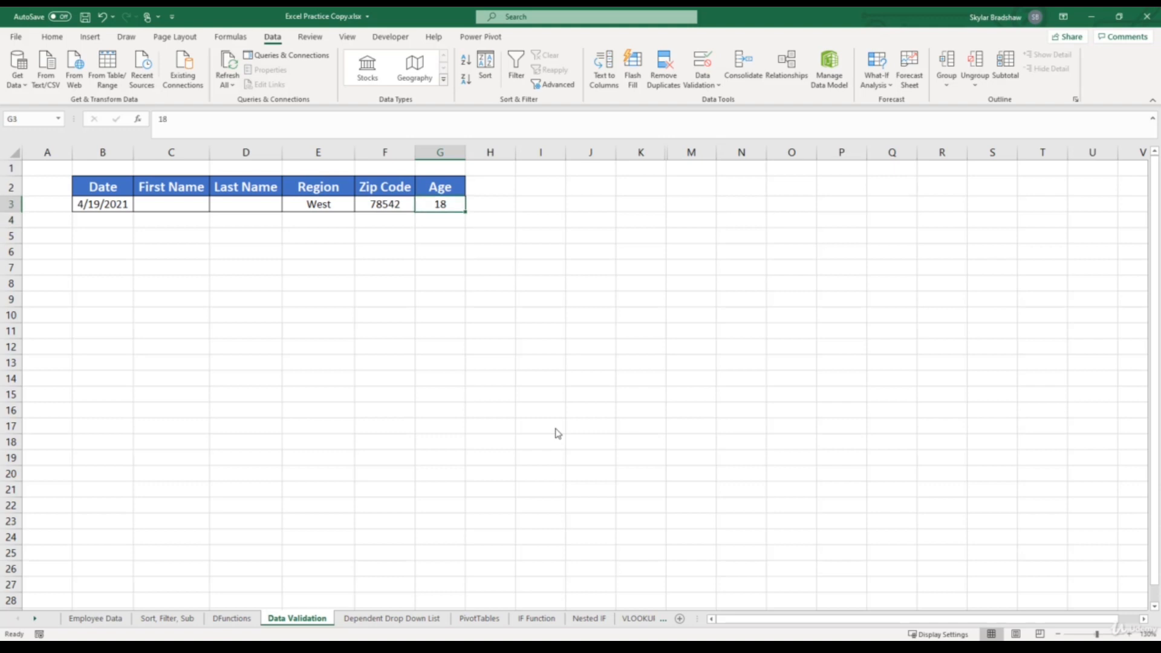
{"action": "type", "text": "17"}
{"action": "key", "text": "Return"}
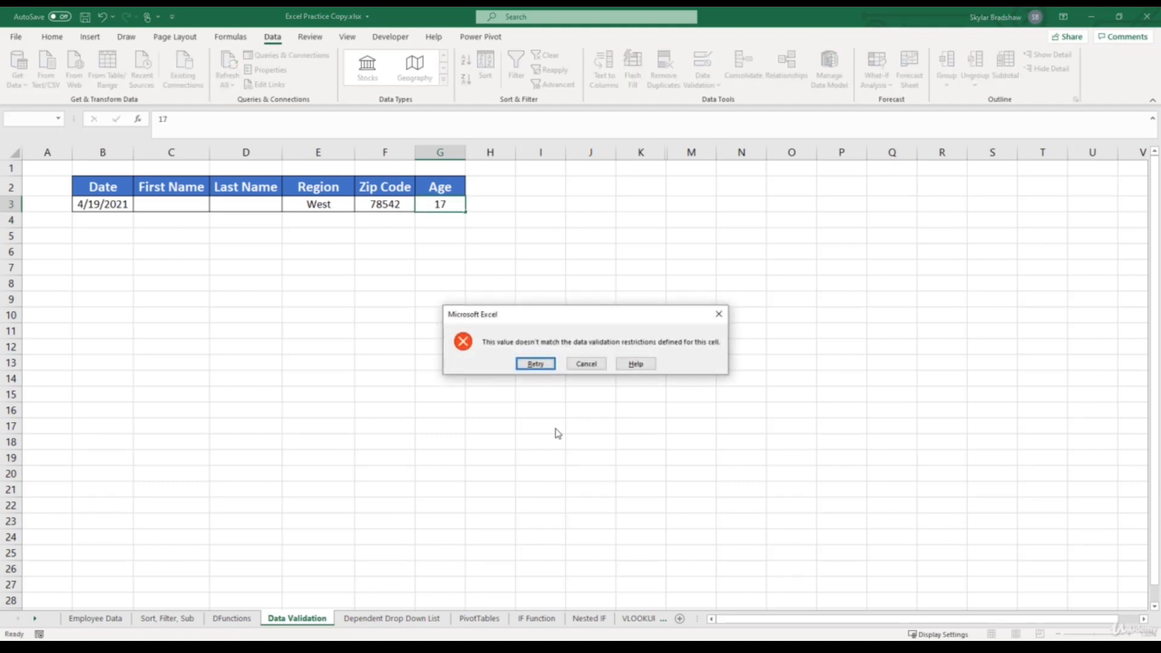
{"action": "left_click", "coordinate": [590, 368]}
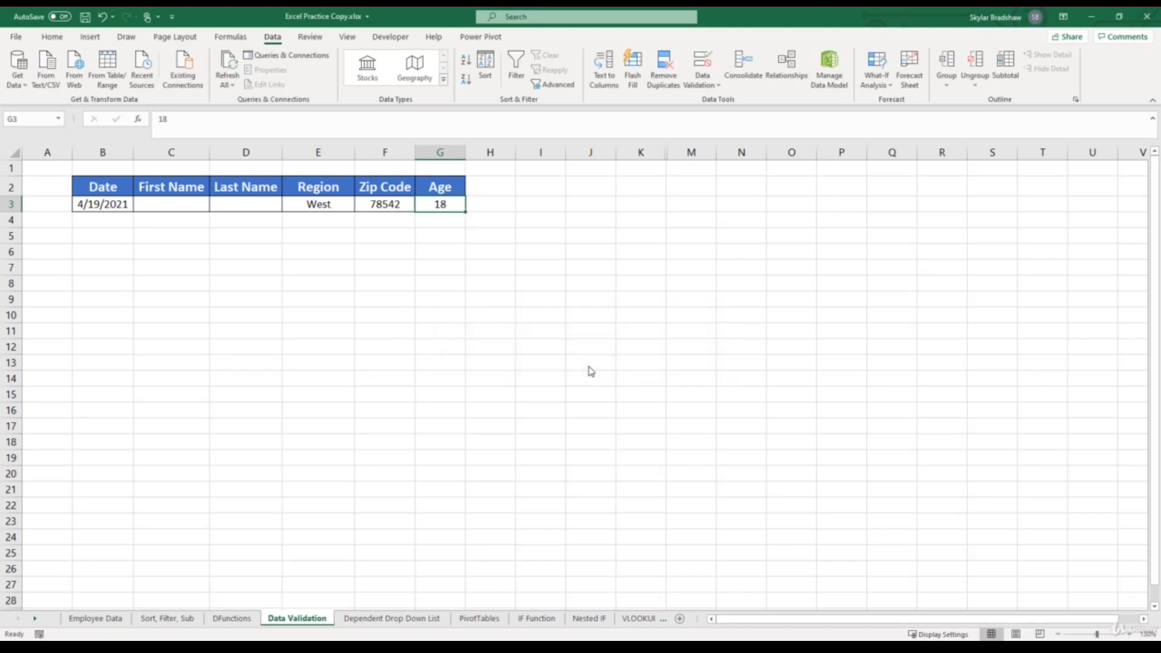